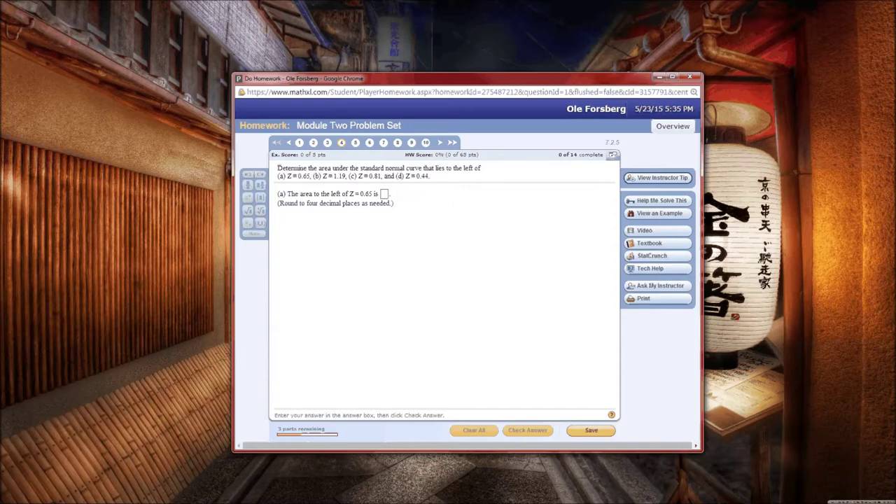
Step: Open a new StatCrunch session with an empty Untitled sheet and close the Google Drive notice
left_click(653, 256)
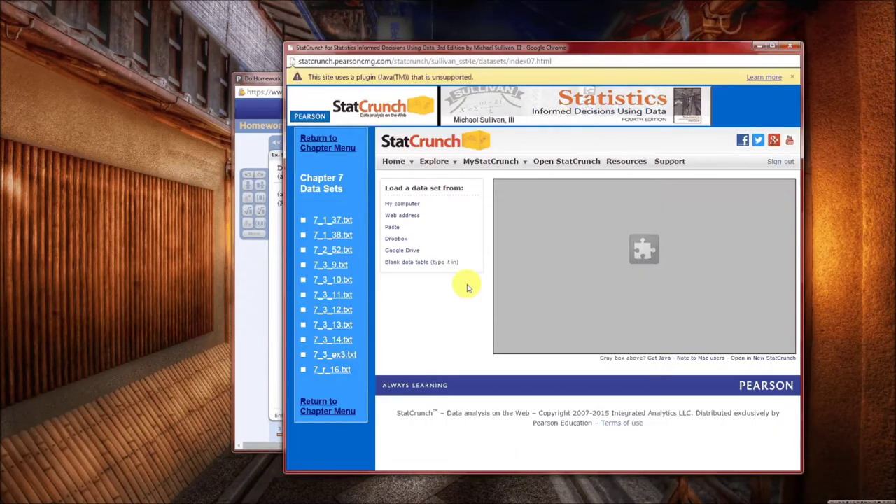
mouse_move(628, 294)
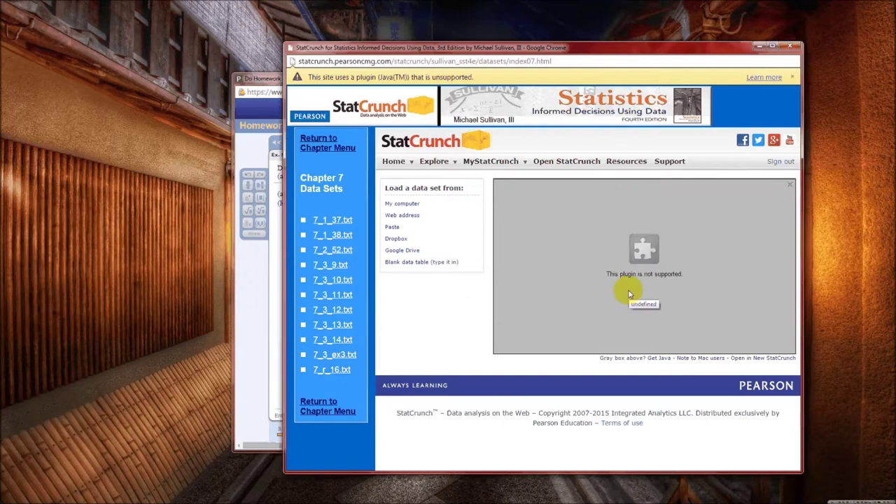
left_click(776, 359)
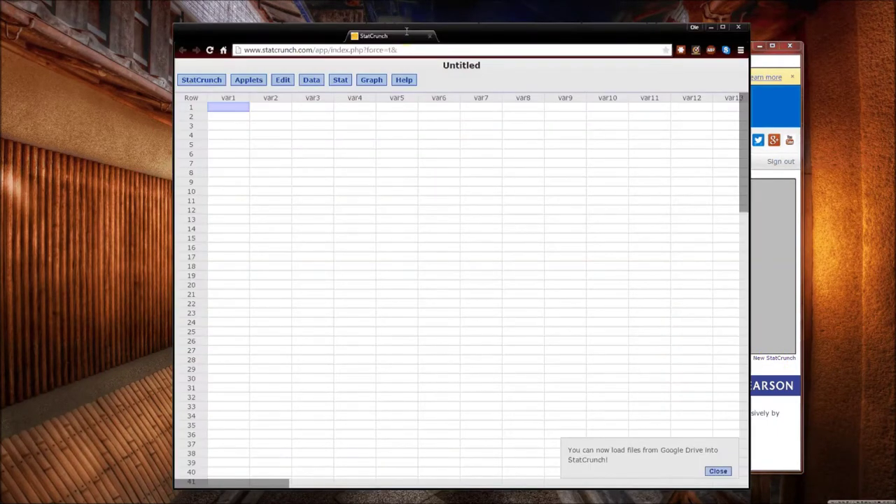
left_click_drag(407, 31, 453, 4)
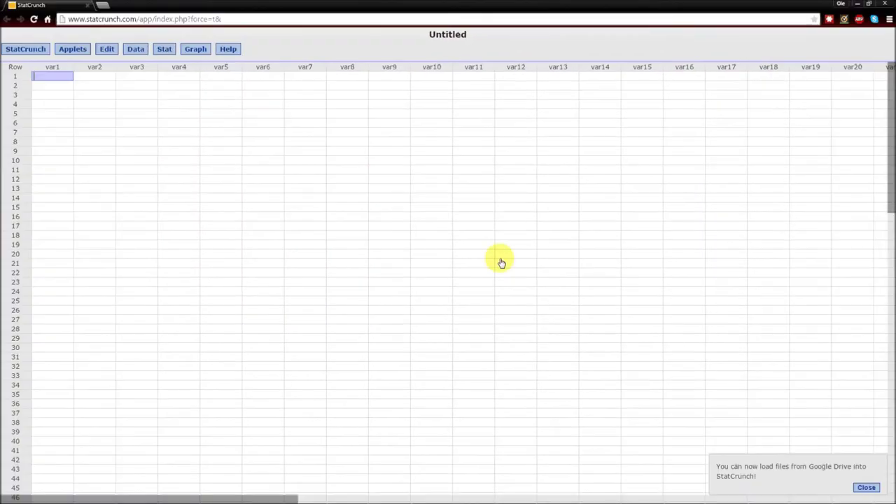
left_click(859, 486)
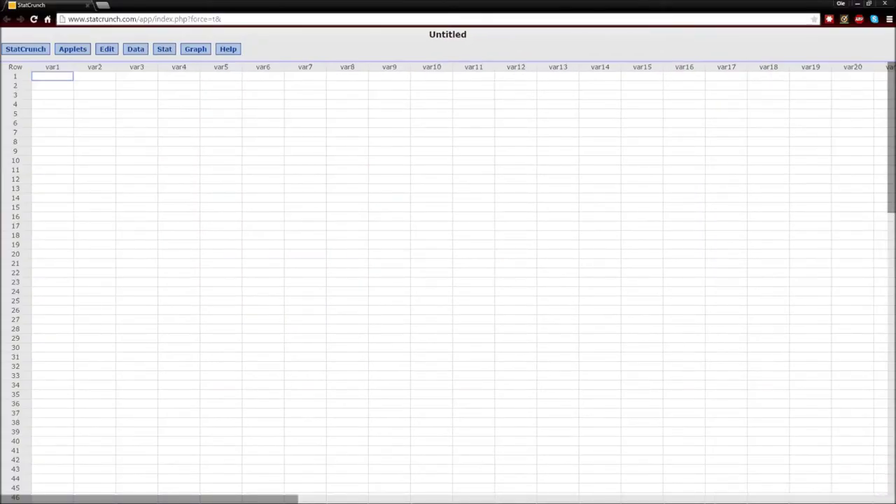
Step: Bring StatCrunch in front of the homework and show the Stat > Calculators list
key("alt+Tab")
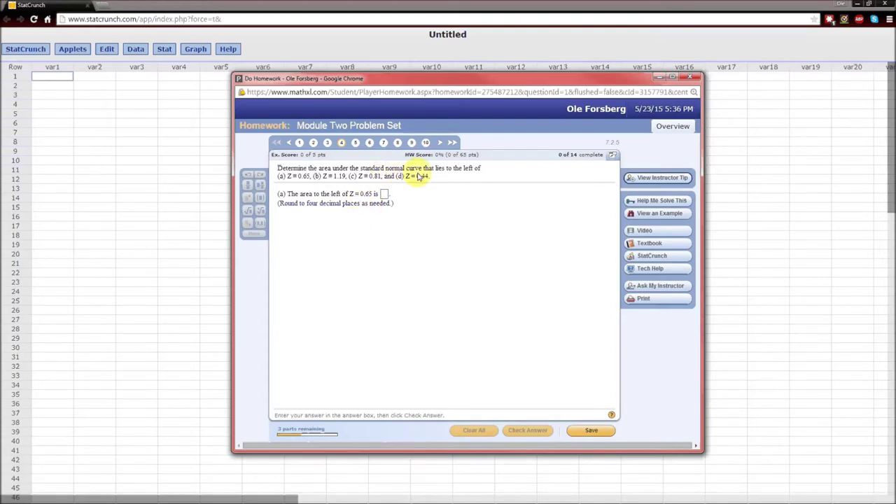
left_click(165, 50)
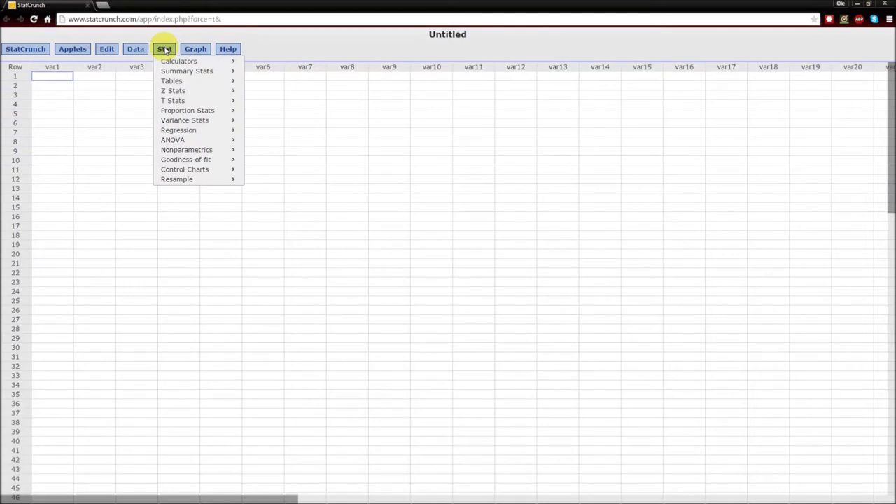
mouse_move(171, 63)
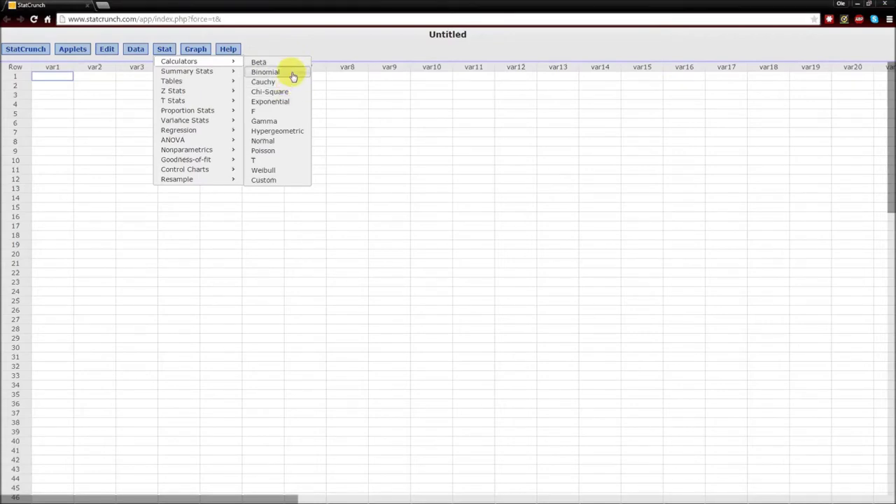
Step: Open the Normal calculator and compute P(X ≤ 0.65) = 0.74215389 for mean 0, SD 1
left_click(278, 145)
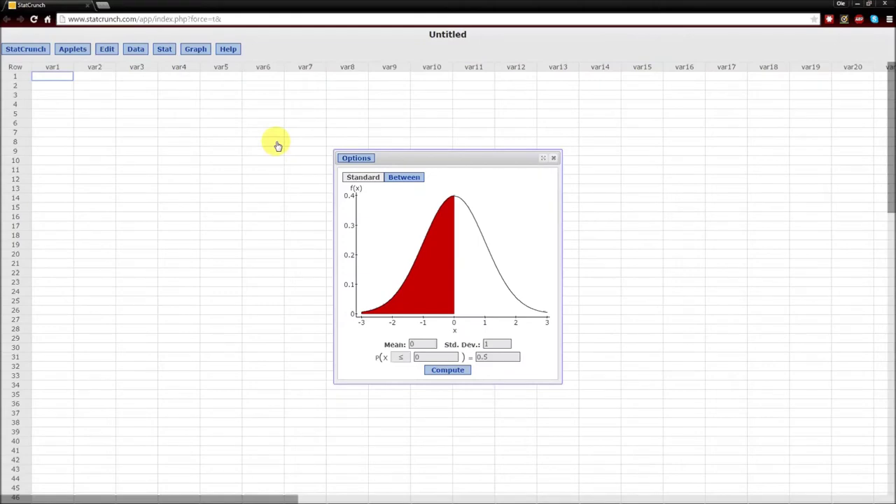
key("alt+Tab")
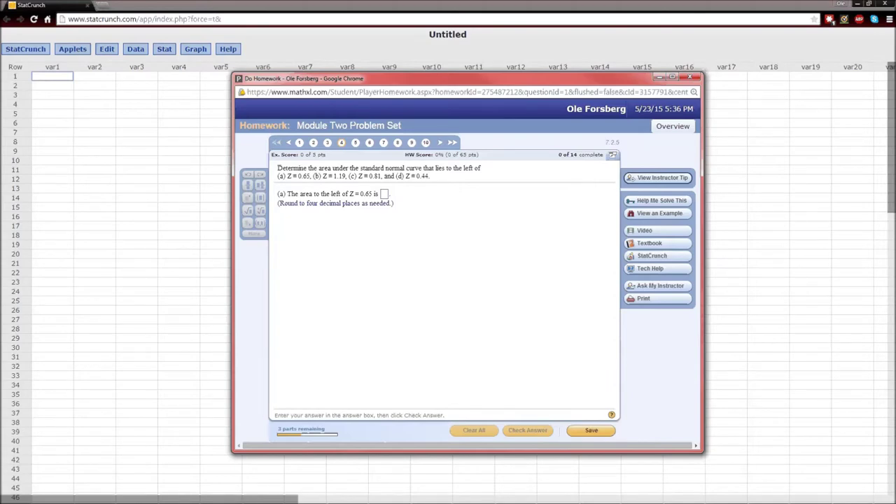
key("alt+Tab")
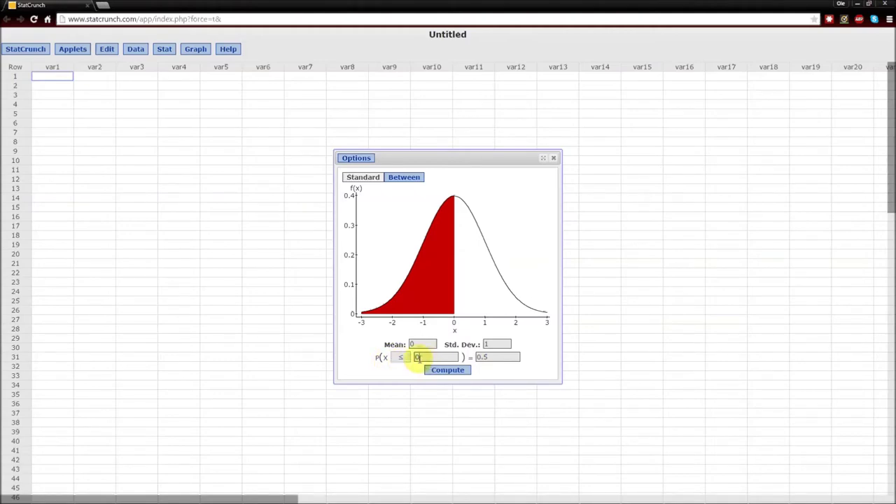
double_click(415, 358)
type("0.65")
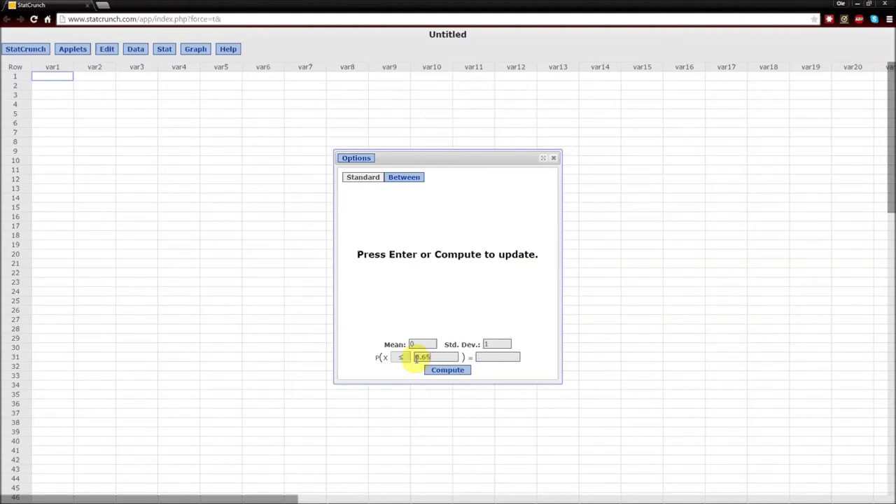
left_click(450, 371)
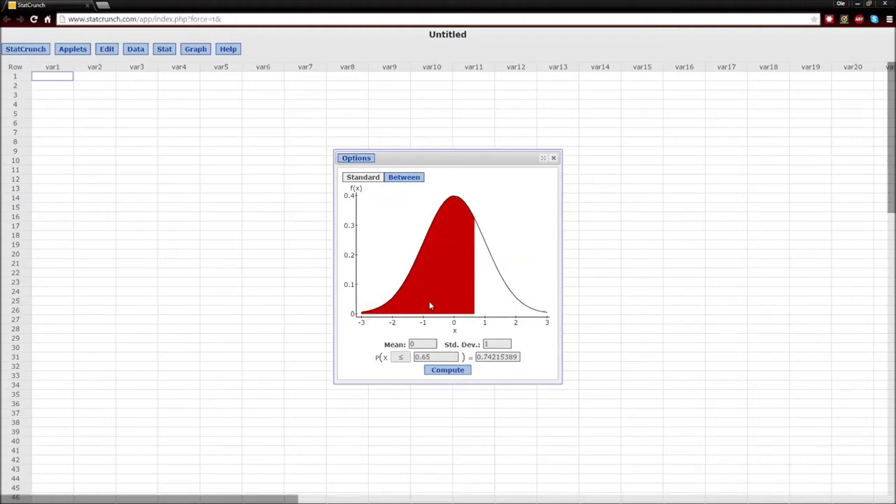
left_click(371, 317)
Step: Paste 0.74215389 into part (a), round it to 0.7422, and check the answer
left_click_drag(518, 357, 476, 358)
key("ctrl+c")
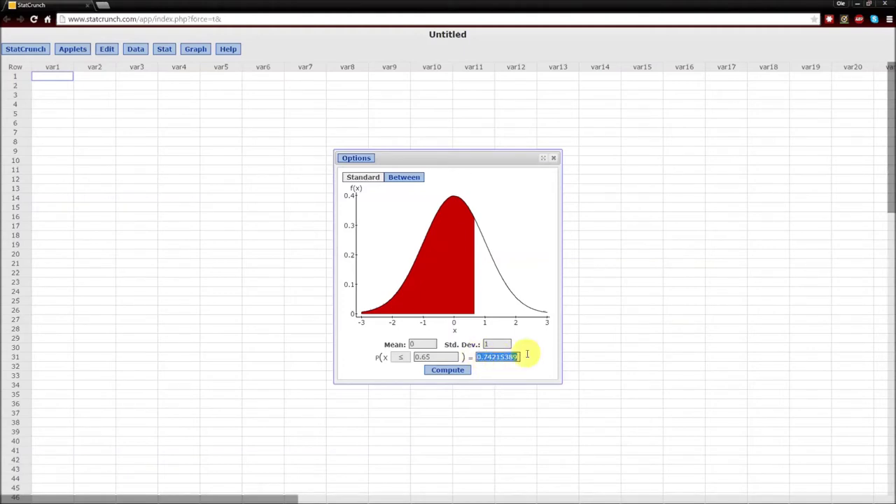
key("alt+Tab")
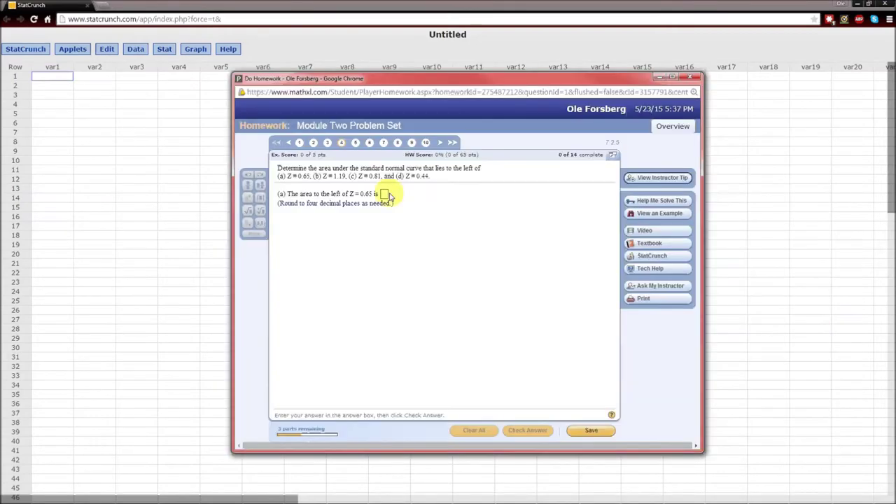
left_click(385, 196)
key("ctrl+v")
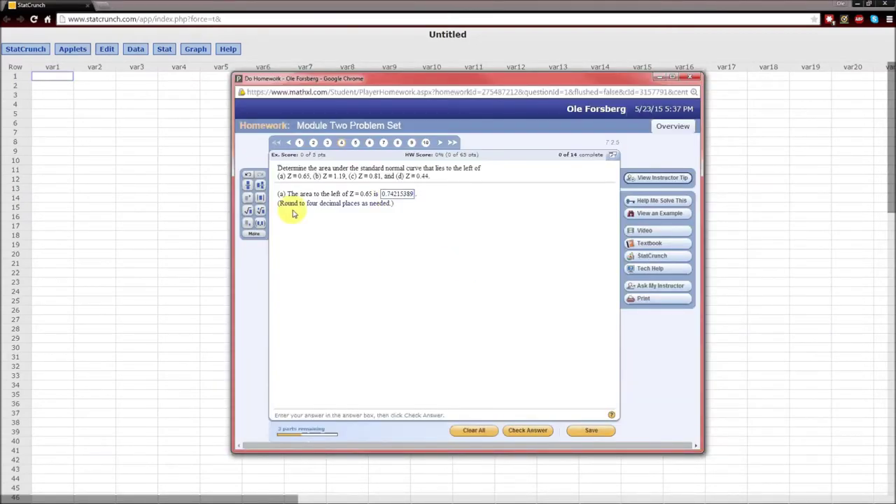
double_click(385, 194)
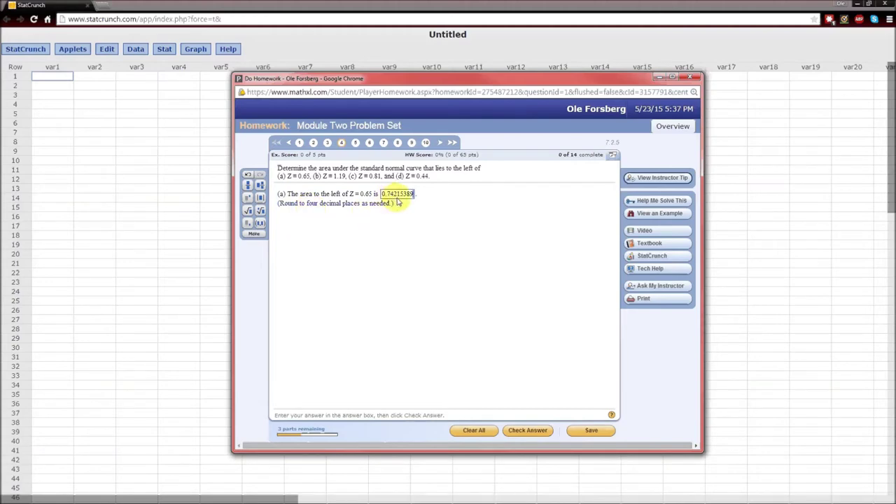
key("BackSpace")
key("BackSpace")
key("BackSpace")
key("BackSpace")
key("BackSpace")
type("2")
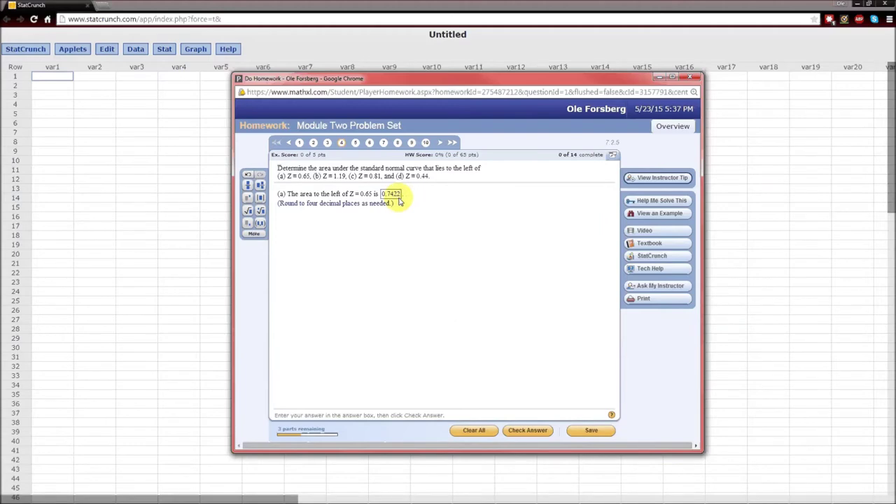
left_click(524, 432)
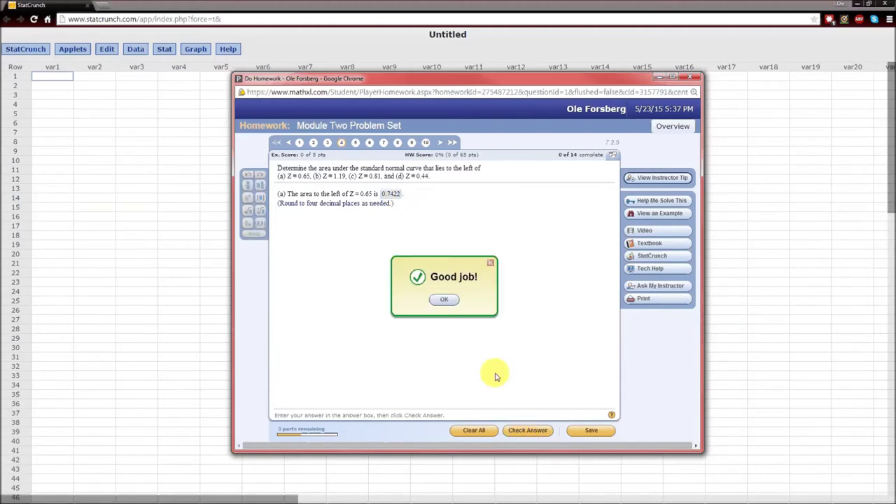
left_click(445, 301)
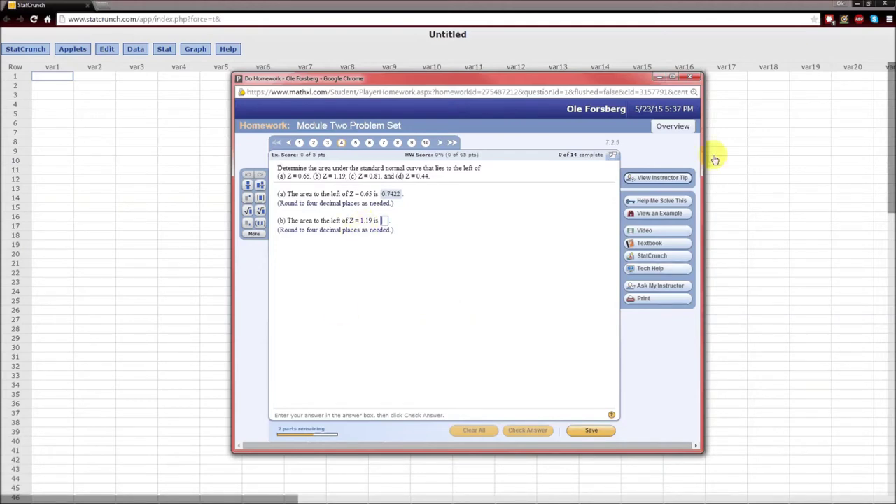
Step: Compute the standard normal area left of 1.19, giving 0.8829768
left_click(494, 18)
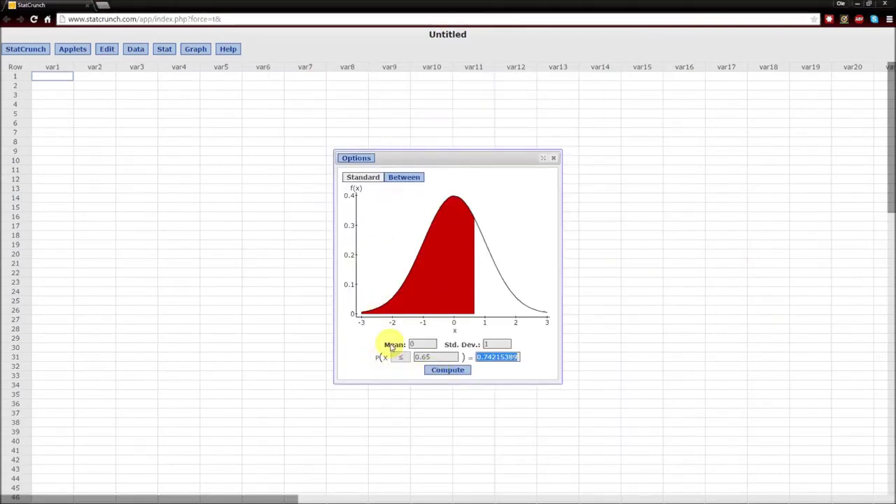
left_click_drag(432, 357, 414, 359)
type("1.19")
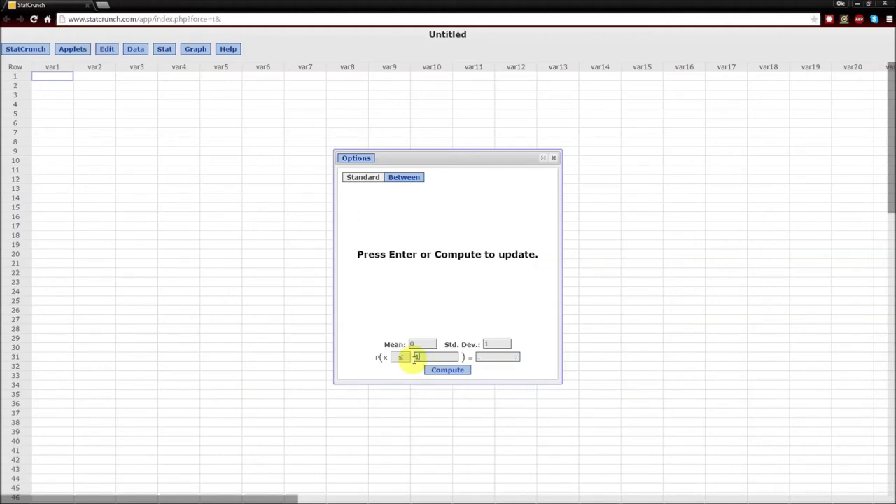
left_click(430, 371)
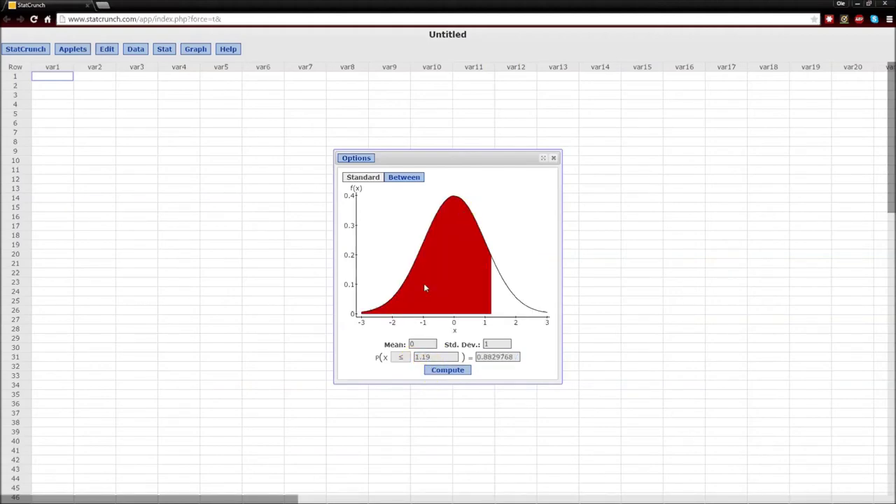
left_click(404, 312)
Step: Paste 0.8829768 into part (b), round it to 0.8830, and check the answer
left_click(489, 362)
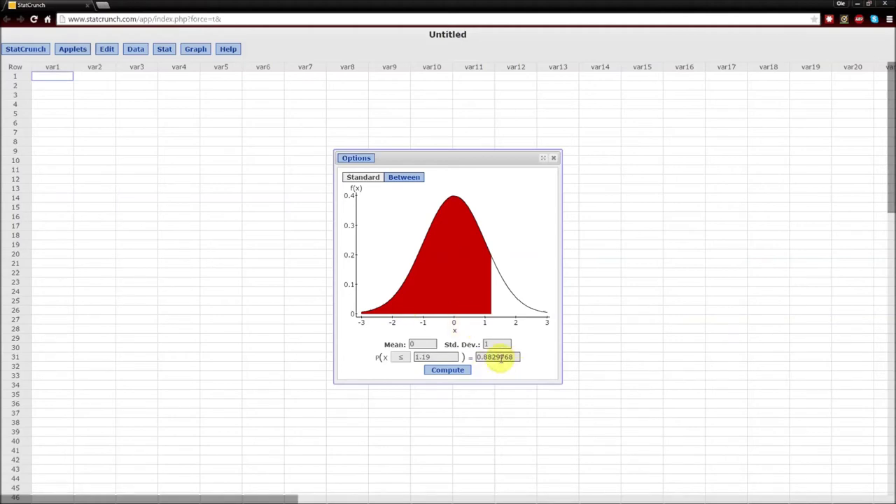
left_click_drag(504, 359, 479, 360)
key("ctrl+c")
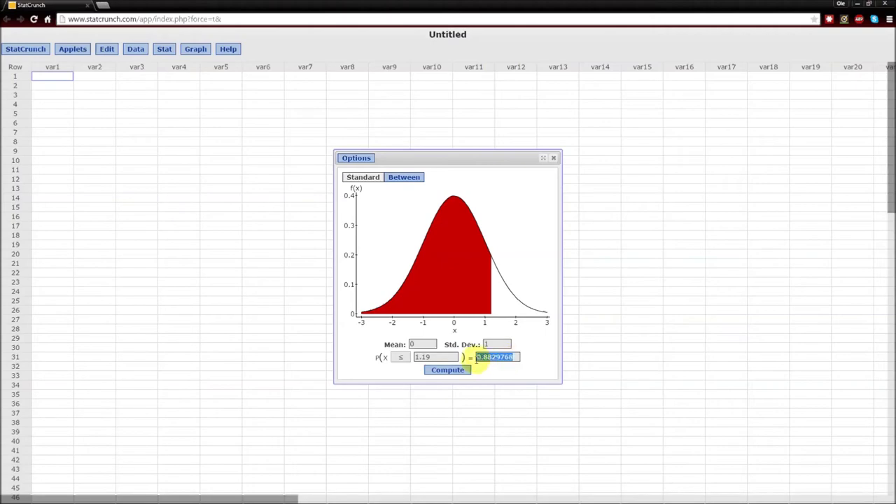
key("alt+Tab")
left_click(384, 221)
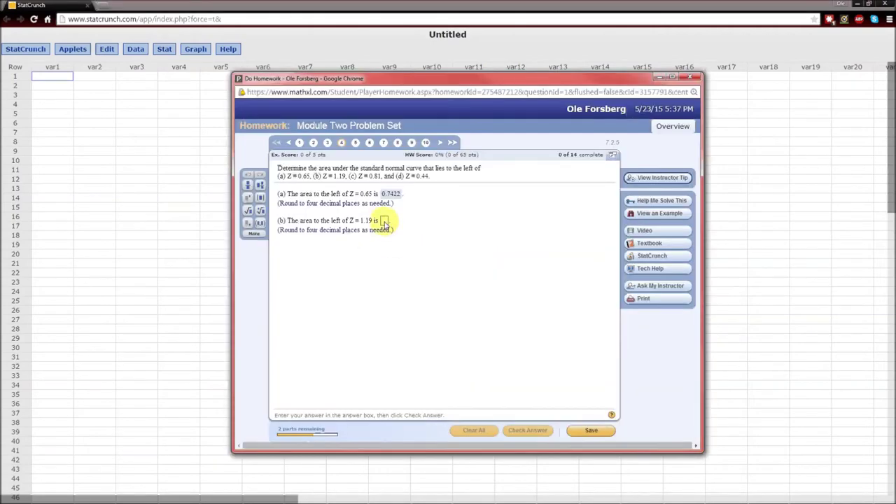
key("ctrl+v")
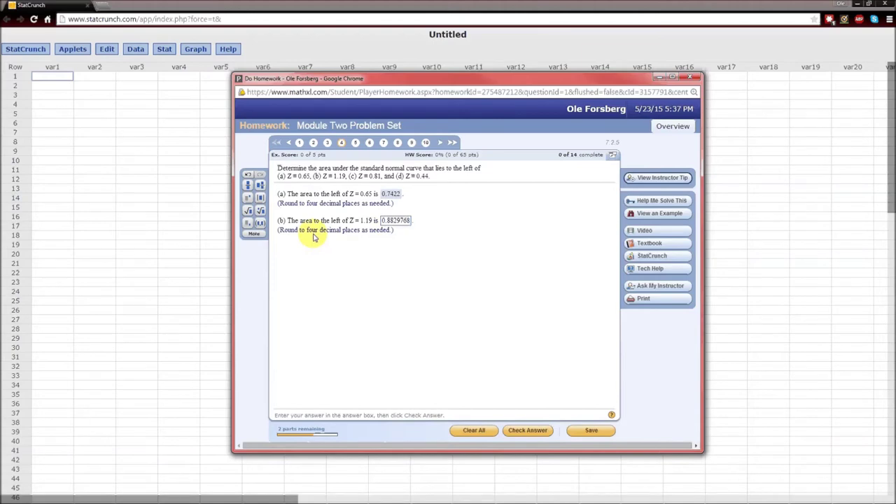
left_click(393, 221)
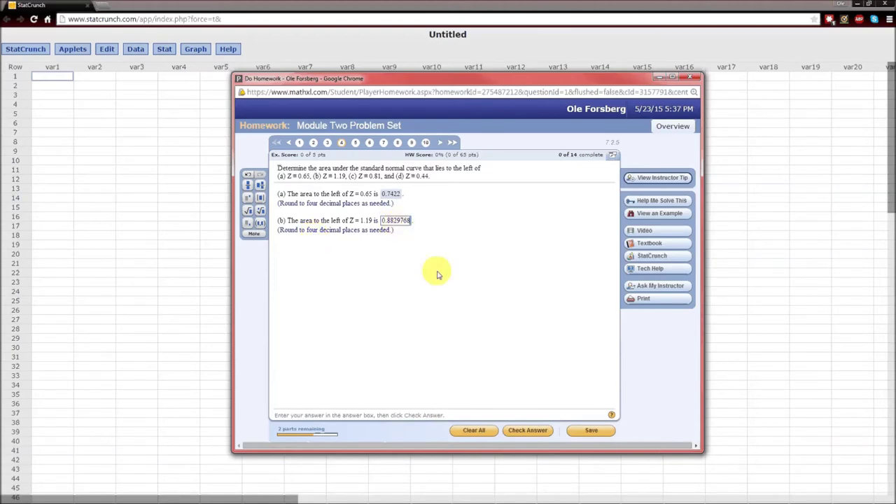
key("BackSpace")
key("BackSpace")
key("BackSpace")
key("BackSpace")
key("BackSpace")
type("30")
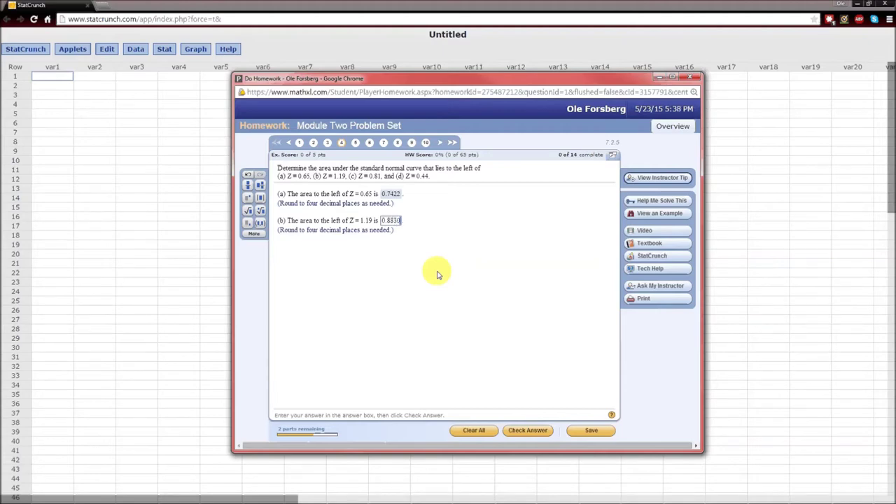
left_click(529, 431)
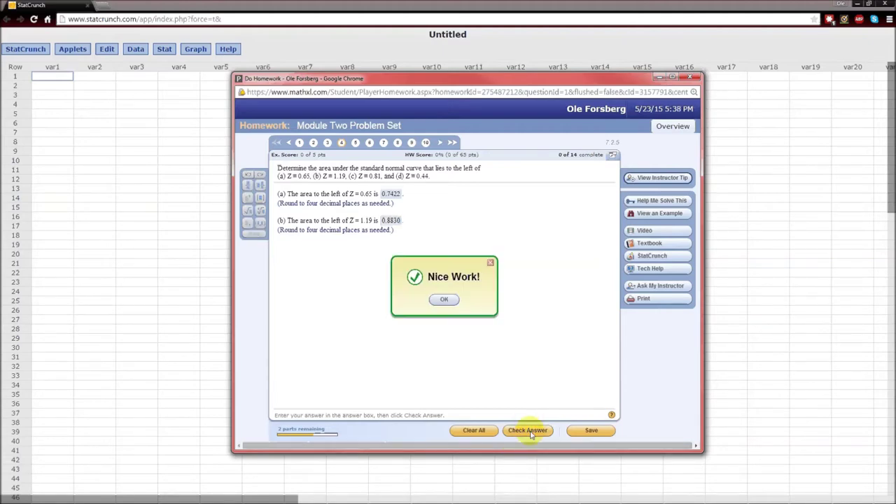
Step: Compute the area left of Z = 0.81 and copy the result 0.79102991
left_click(447, 299)
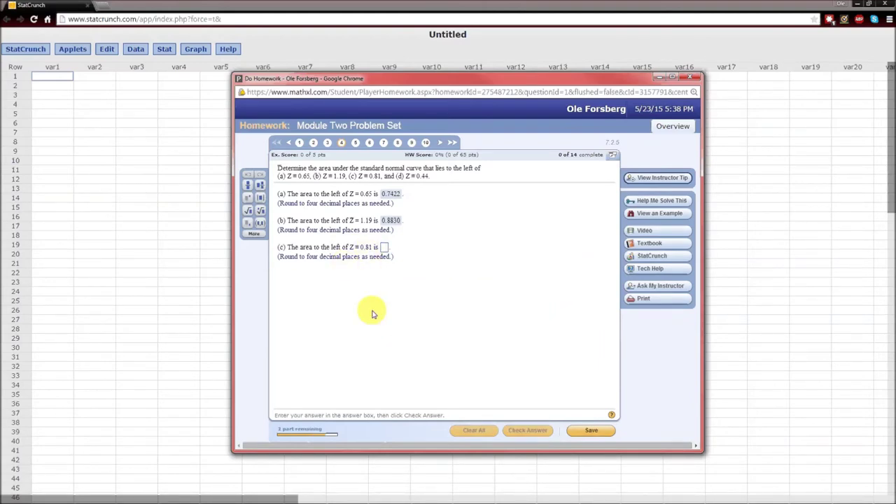
key("alt+Tab")
left_click_drag(428, 358, 411, 358)
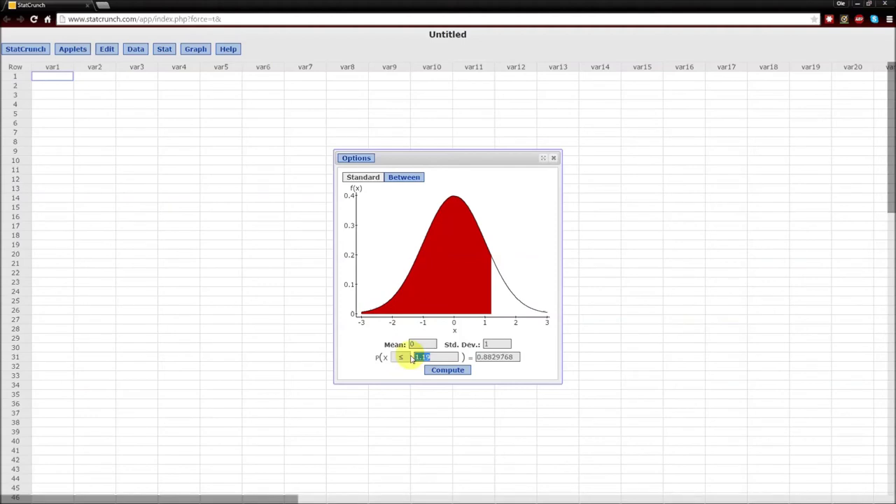
type("0.81")
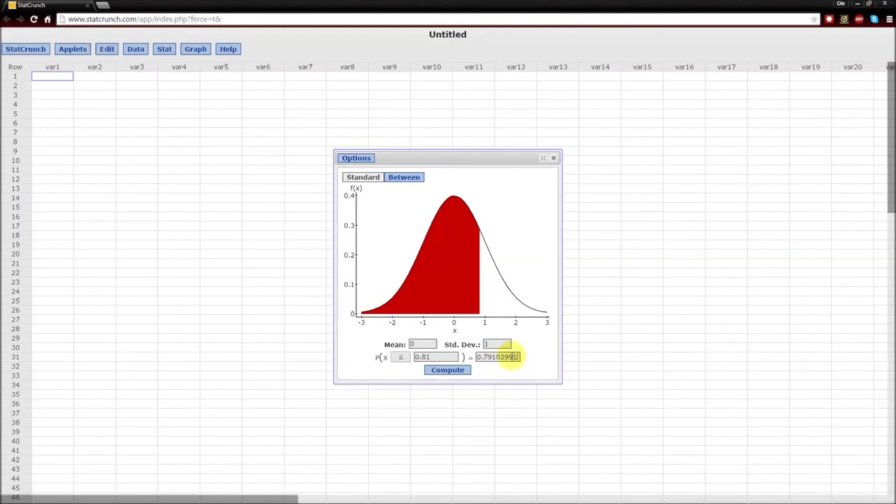
left_click_drag(514, 357, 473, 359)
key("ctrl+c")
Step: Paste the area into part (c), trim it to 0.7910, and check it
key("alt+Tab")
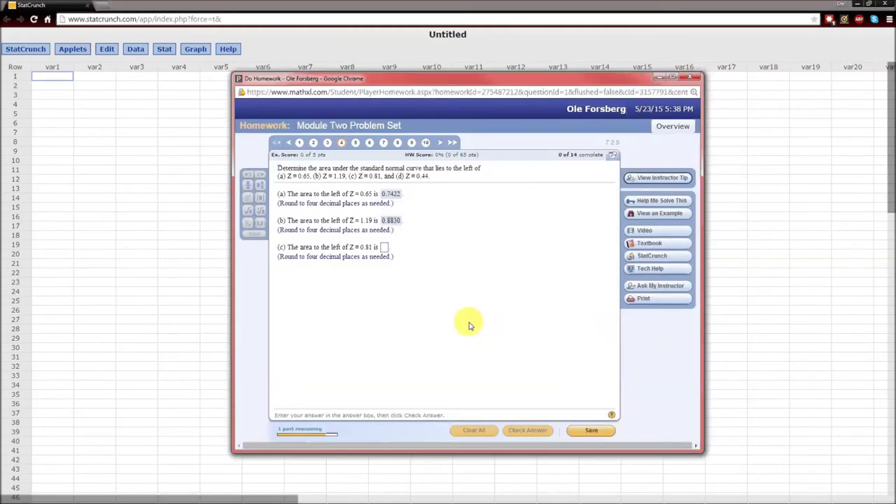
left_click(387, 247)
key("ctrl+v")
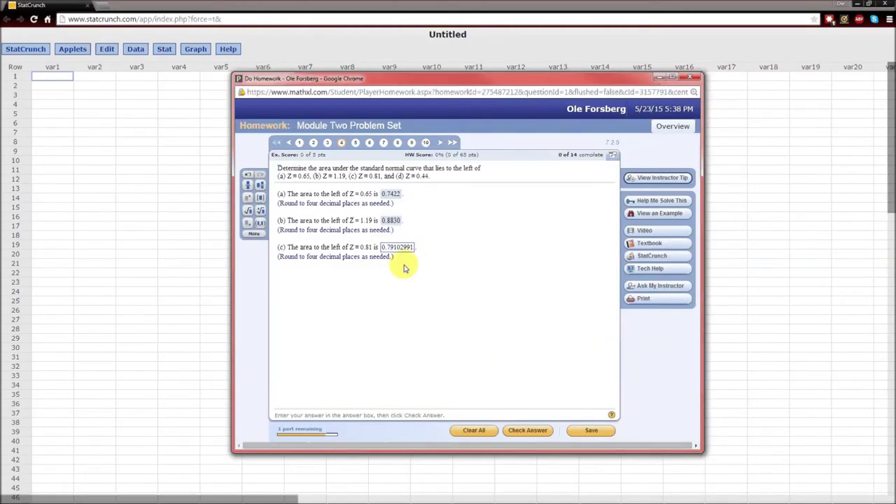
key("BackSpace")
key("BackSpace")
key("BackSpace")
key("BackSpace")
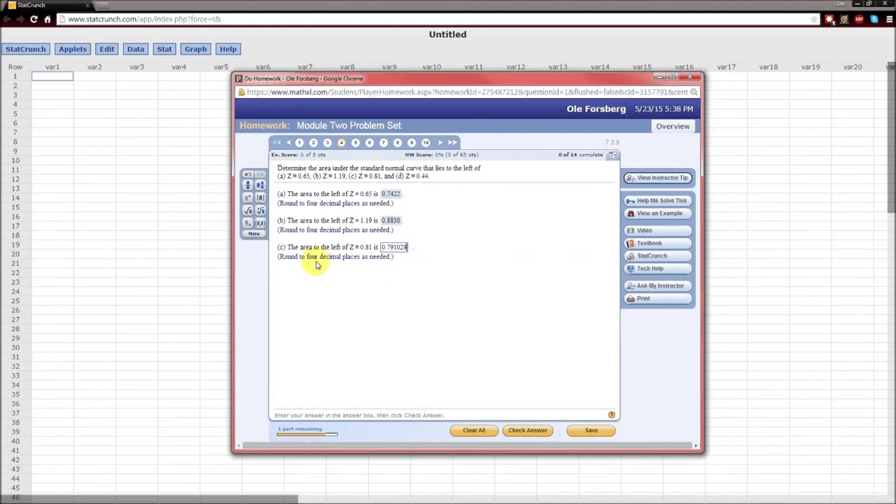
left_click(535, 433)
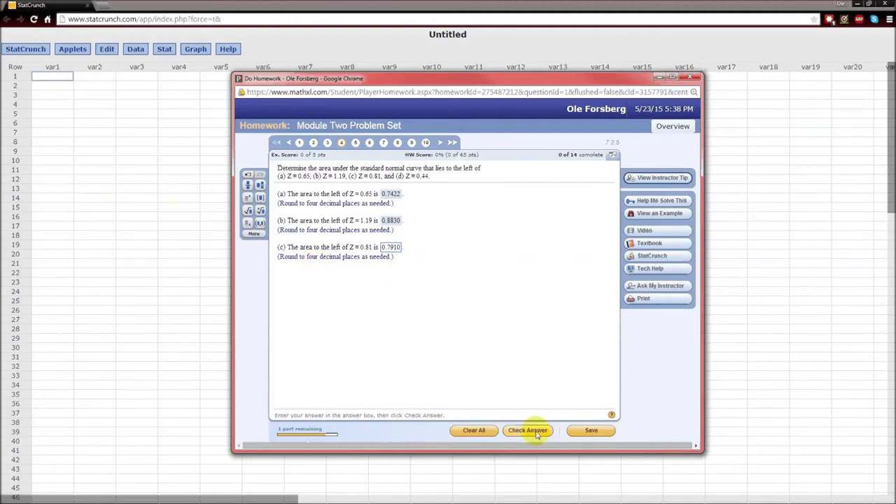
left_click(446, 299)
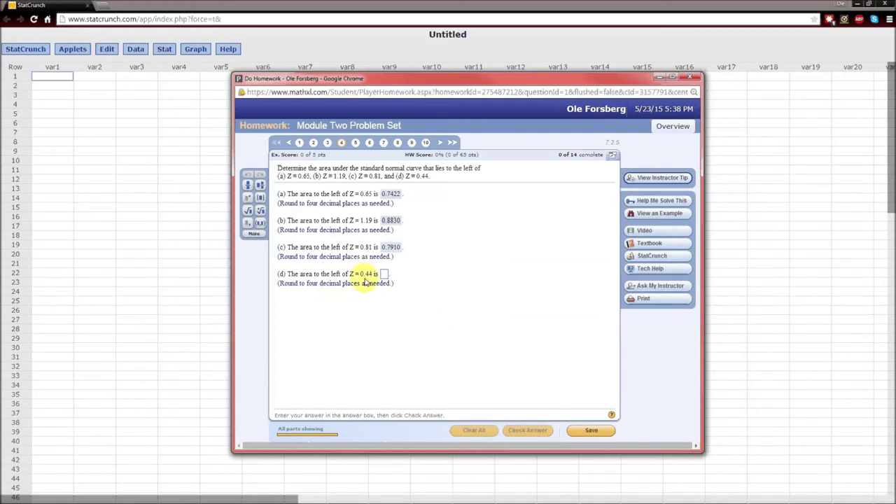
Step: Compute the area left of Z = 0.44 and copy the result 0.67003145
key("alt+Tab")
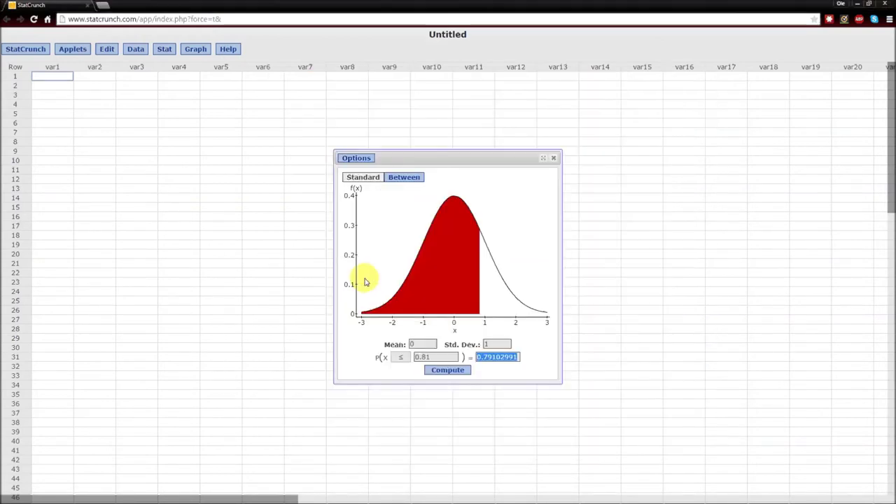
left_click_drag(440, 357, 406, 358)
type("0.44")
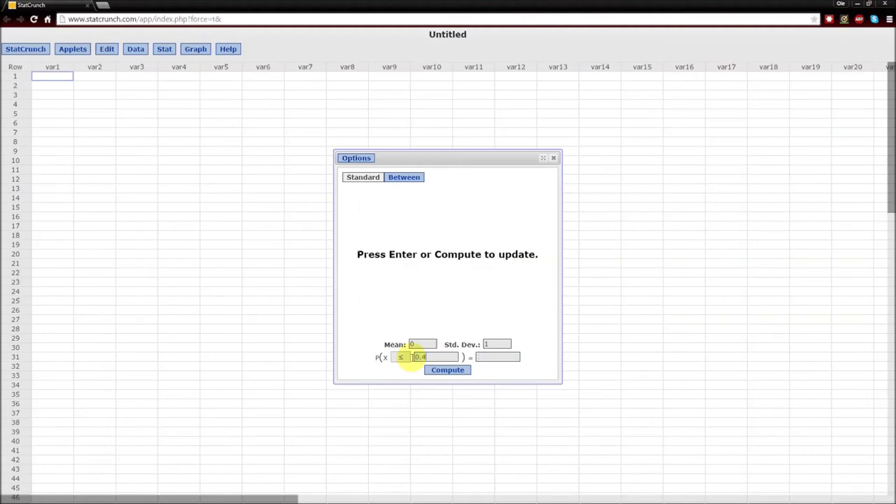
left_click(435, 376)
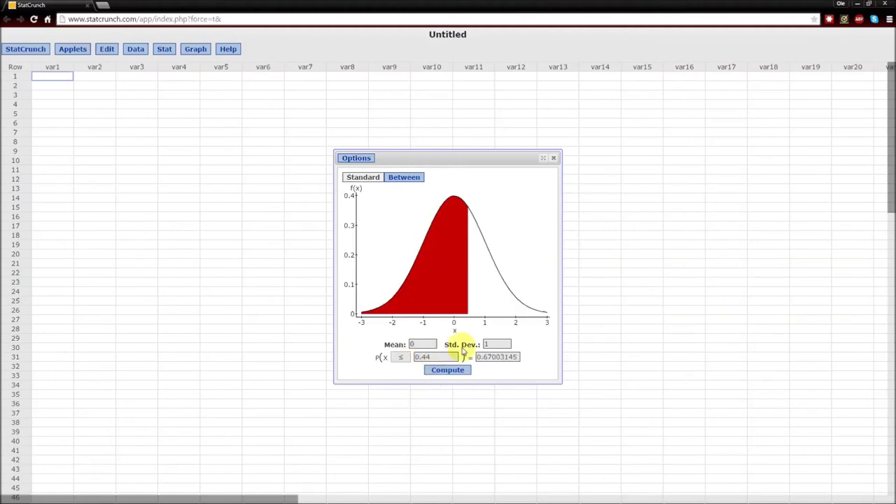
left_click_drag(512, 356, 476, 360)
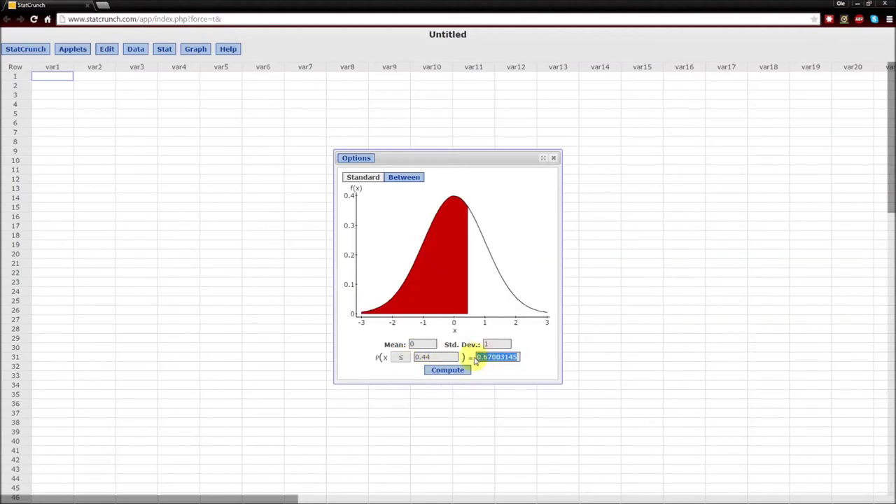
key("ctrl+c")
Step: Paste the area into part (d), trim it to 0.6700, and check it
key("alt+Tab")
left_click(389, 274)
key("ctrl+v")
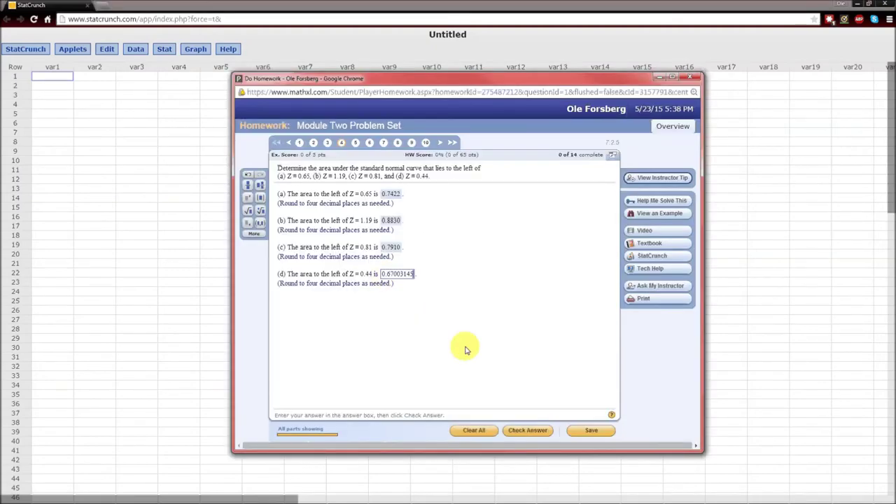
key("BackSpace")
key("BackSpace")
key("BackSpace")
key("BackSpace")
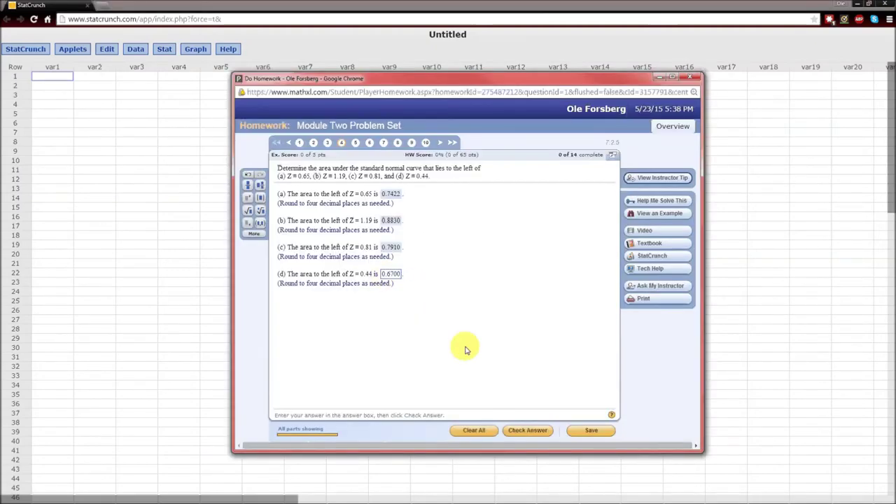
left_click(527, 430)
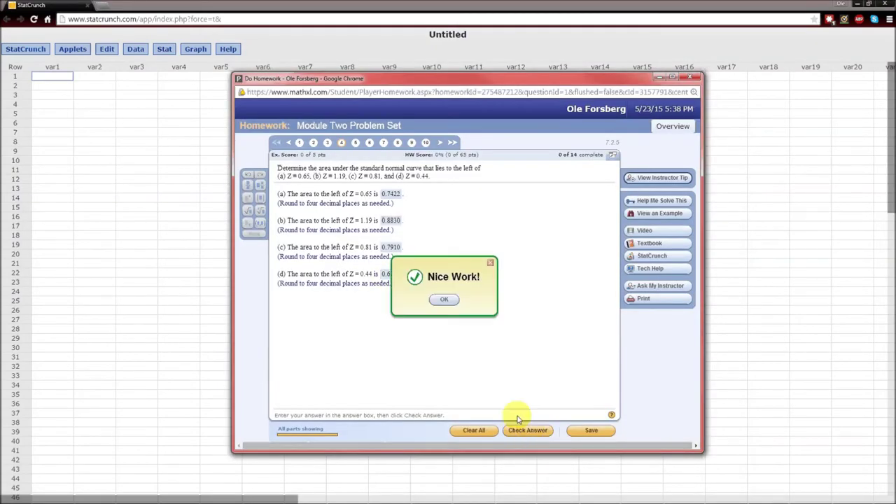
left_click(444, 301)
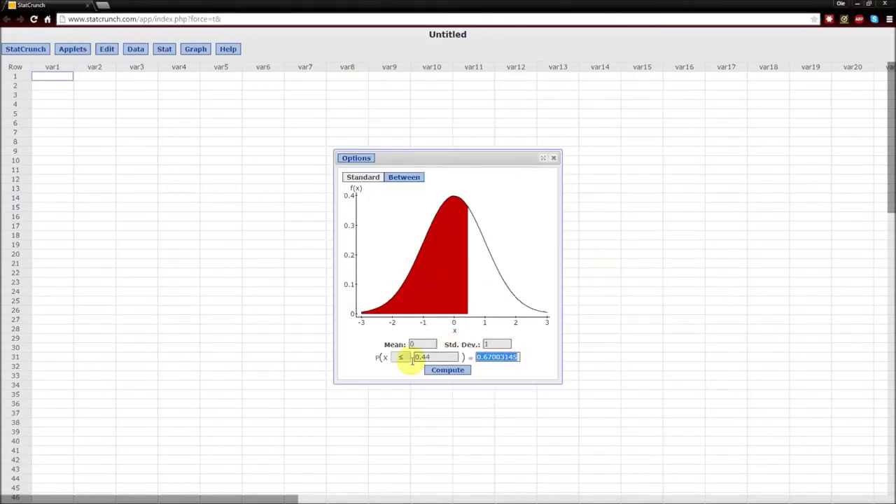
Step: Switch the inequality to ≥ for the right-tail area 0.32996855, comparing against ≤
left_click(405, 358)
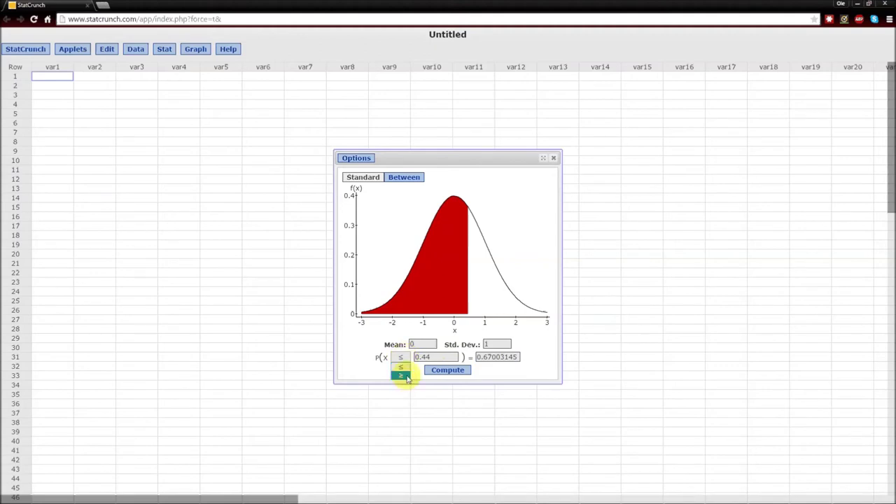
left_click(401, 376)
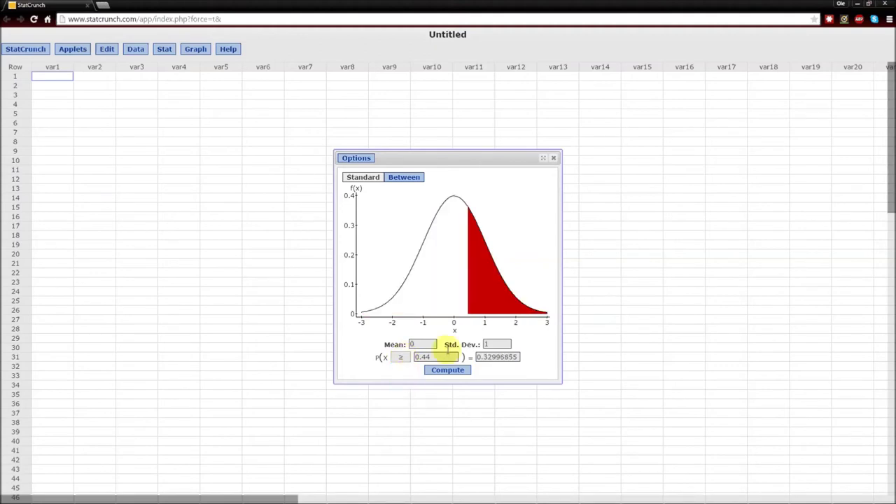
left_click(436, 300)
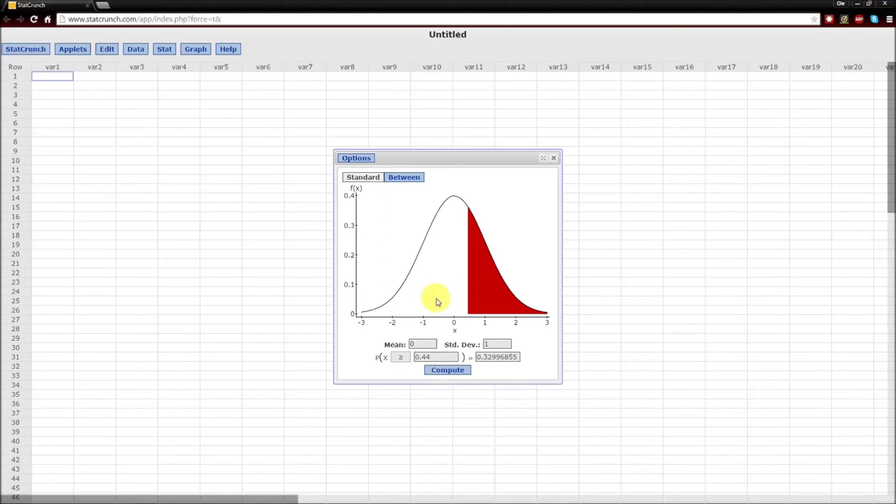
left_click(453, 303)
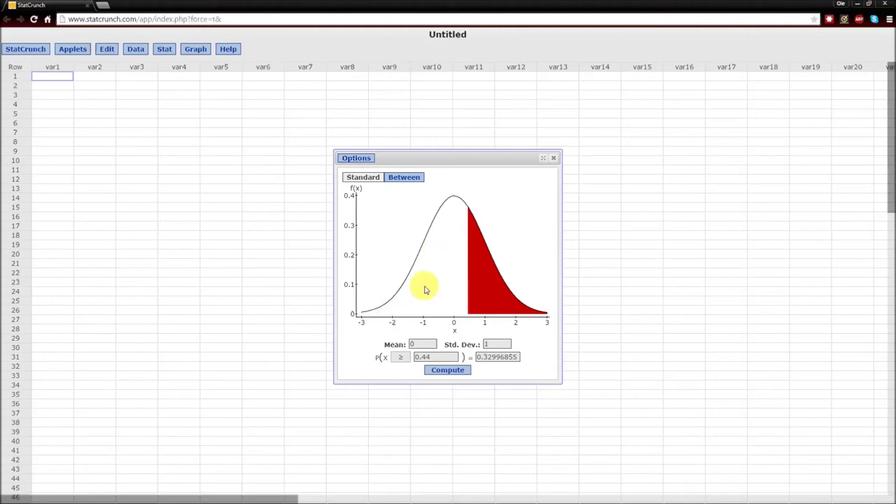
left_click(403, 358)
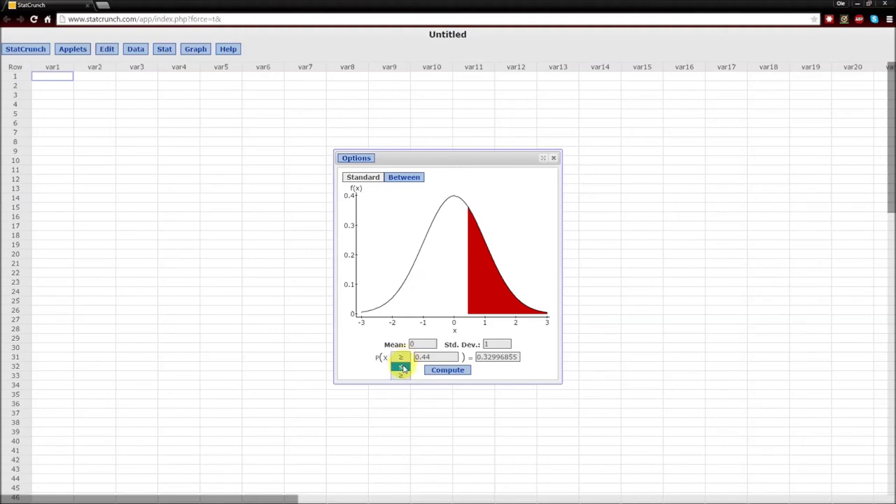
left_click(402, 368)
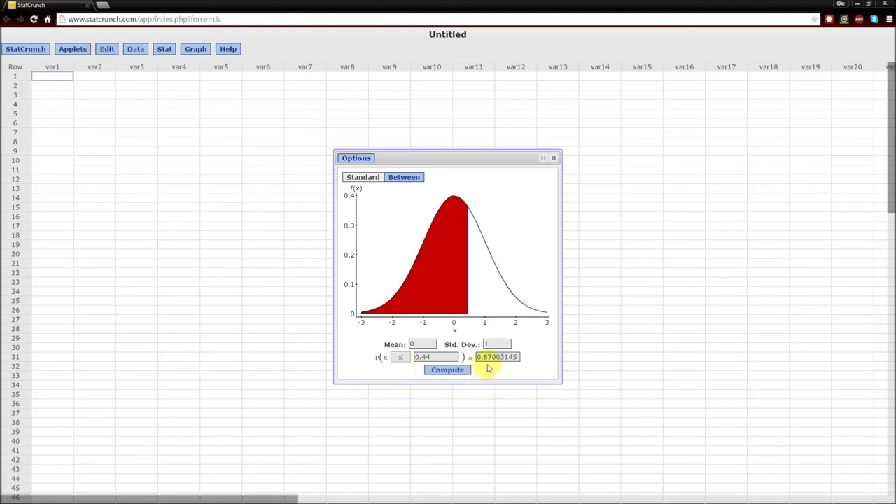
left_click(401, 358)
left_click(405, 375)
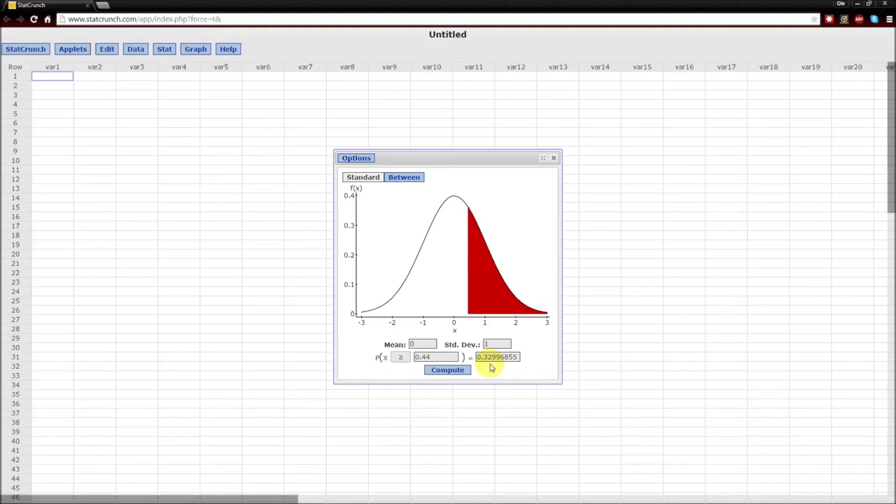
Step: Switch the Normal calculator to Between, showing P(-1 ≤ X ≤ 1) = 0.68268949
left_click(411, 180)
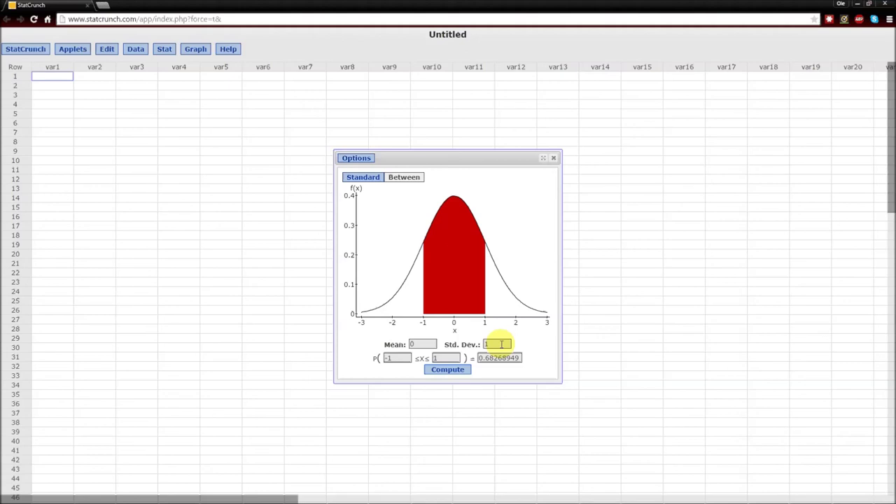
Step: Set the normal curve's mean to 2 and standard deviation to 0.1
double_click(423, 343)
type("2")
key("Tab")
type("0.1")
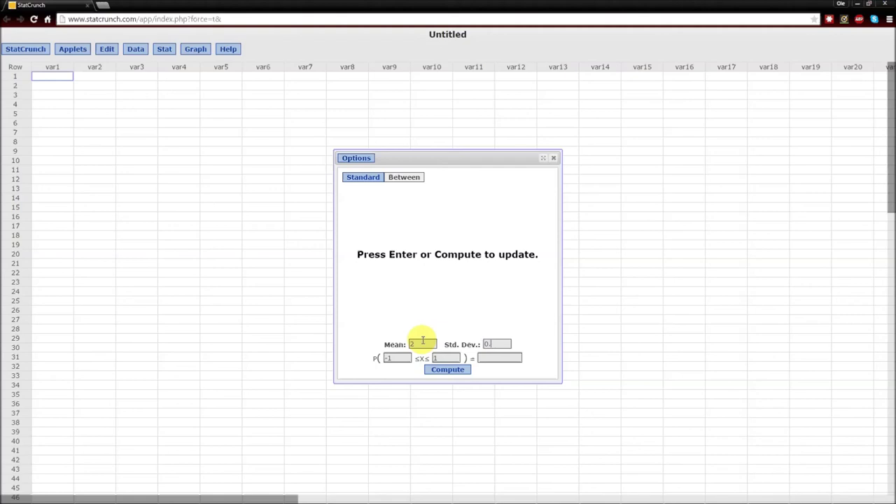
left_click(440, 370)
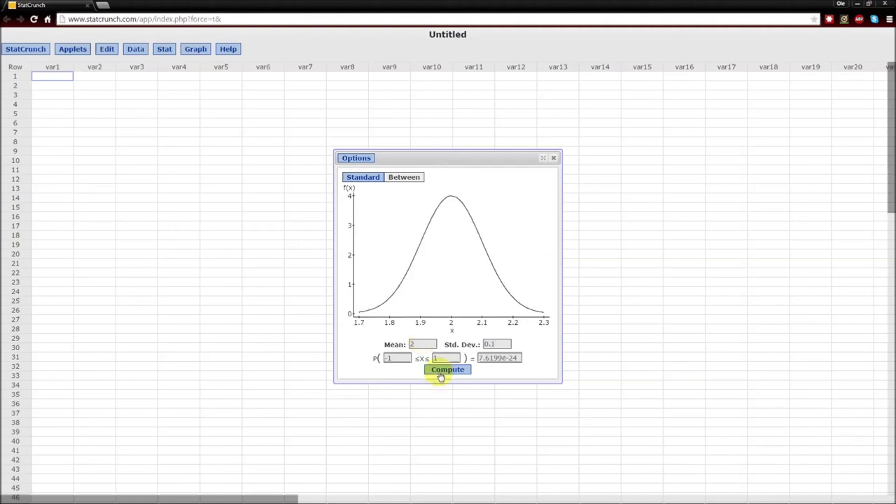
Step: Compute the area between 2.25 and 2.35, giving 0.00597704
double_click(394, 359)
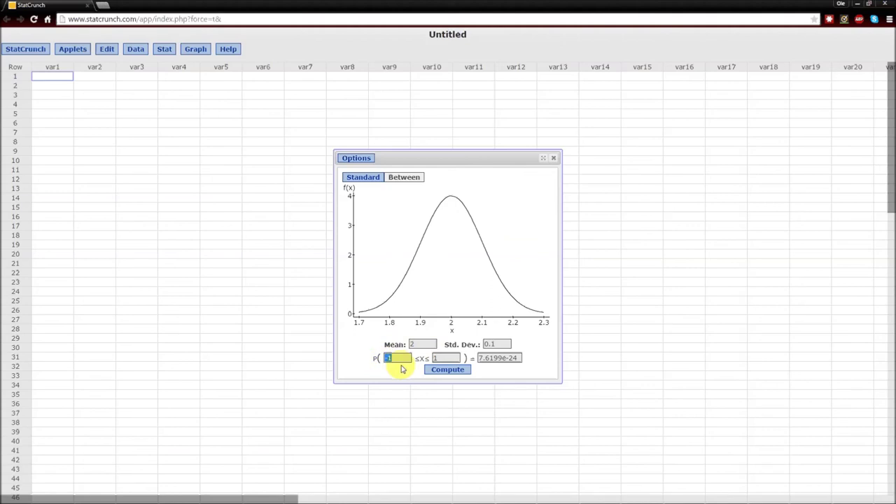
type("2.25")
key("Tab")
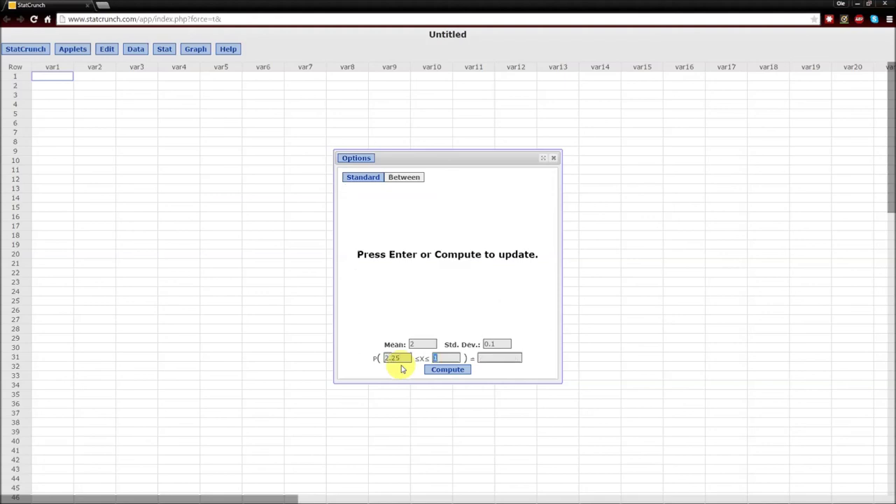
type("2.35")
left_click(446, 369)
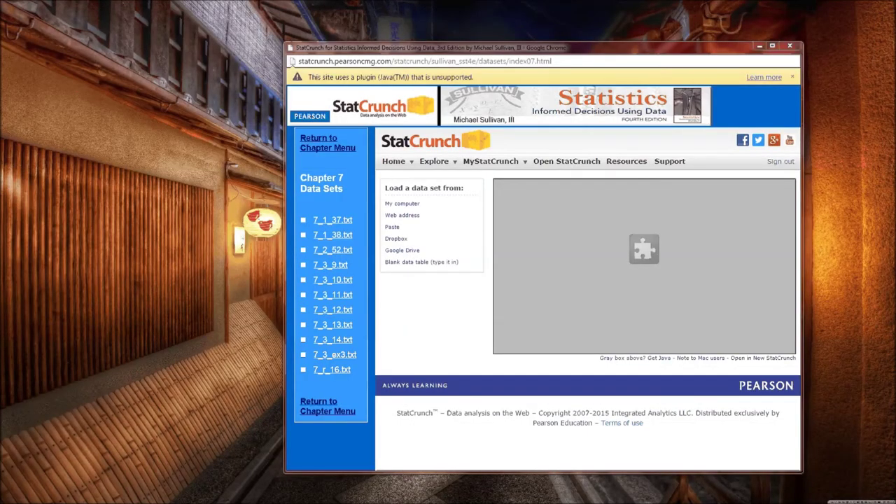
Step: Return to the MathXL Do Homework window showing the standard normal area question's four entered answers
key("alt+Tab")
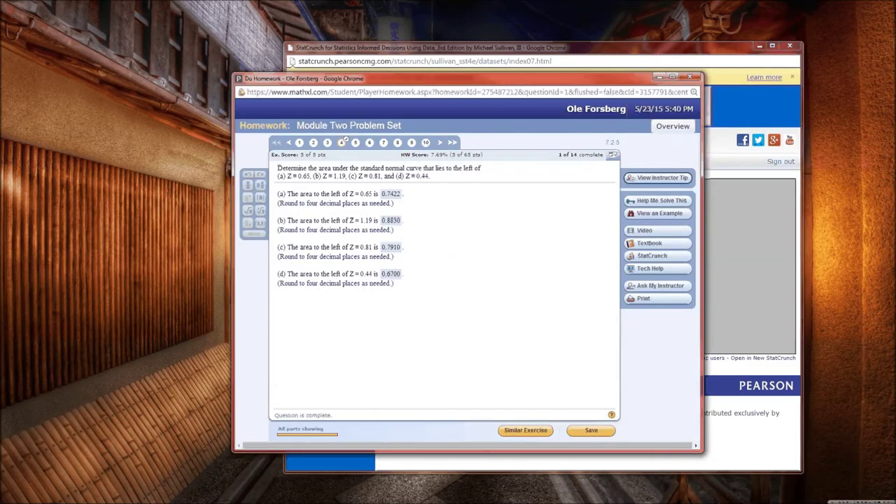